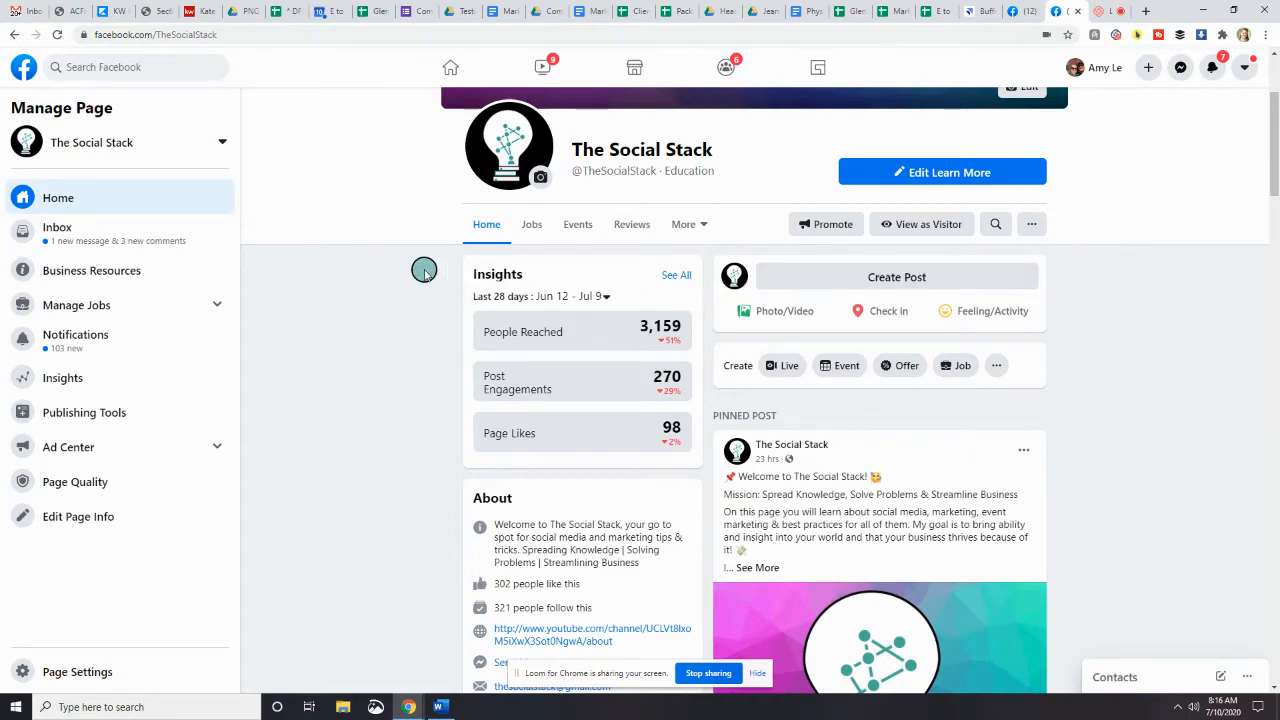
- Open the Templates and Tabs section of The Social Stack's page settings
scroll(406, 282, "up", 1)
scroll(406, 282, "up", 2)
scroll(406, 282, "down", 2)
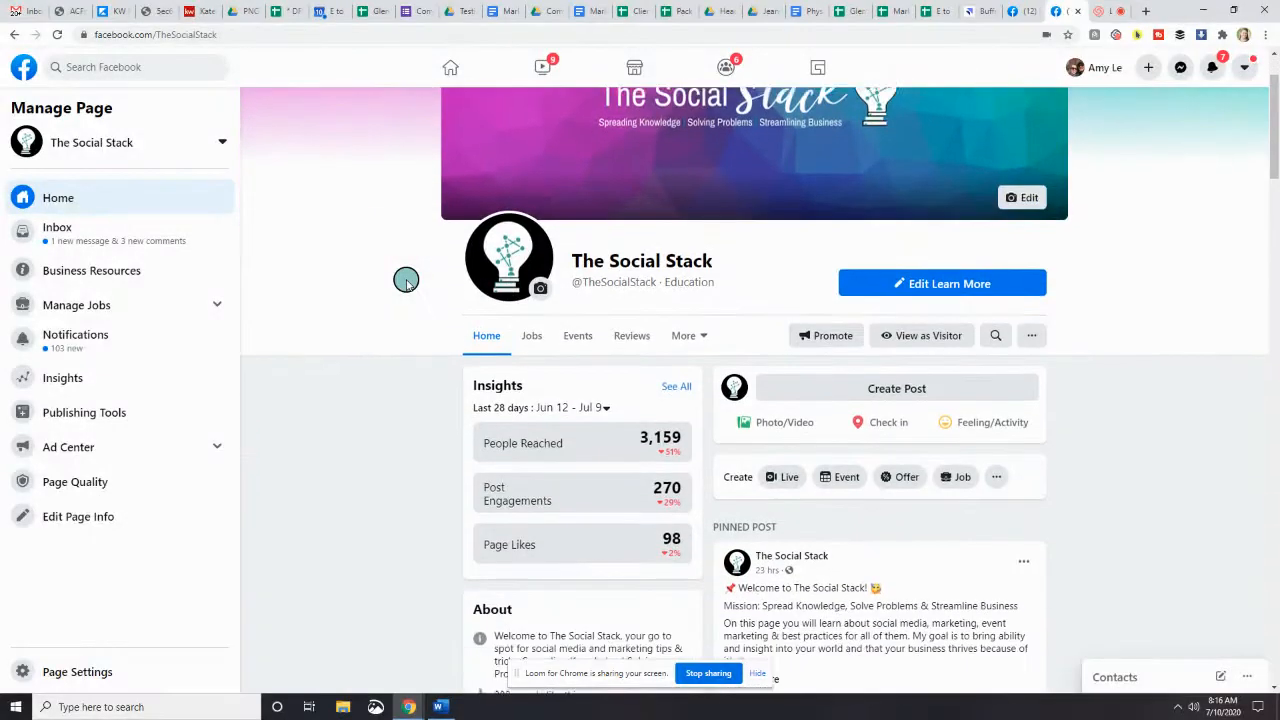
scroll(406, 282, "up", 2)
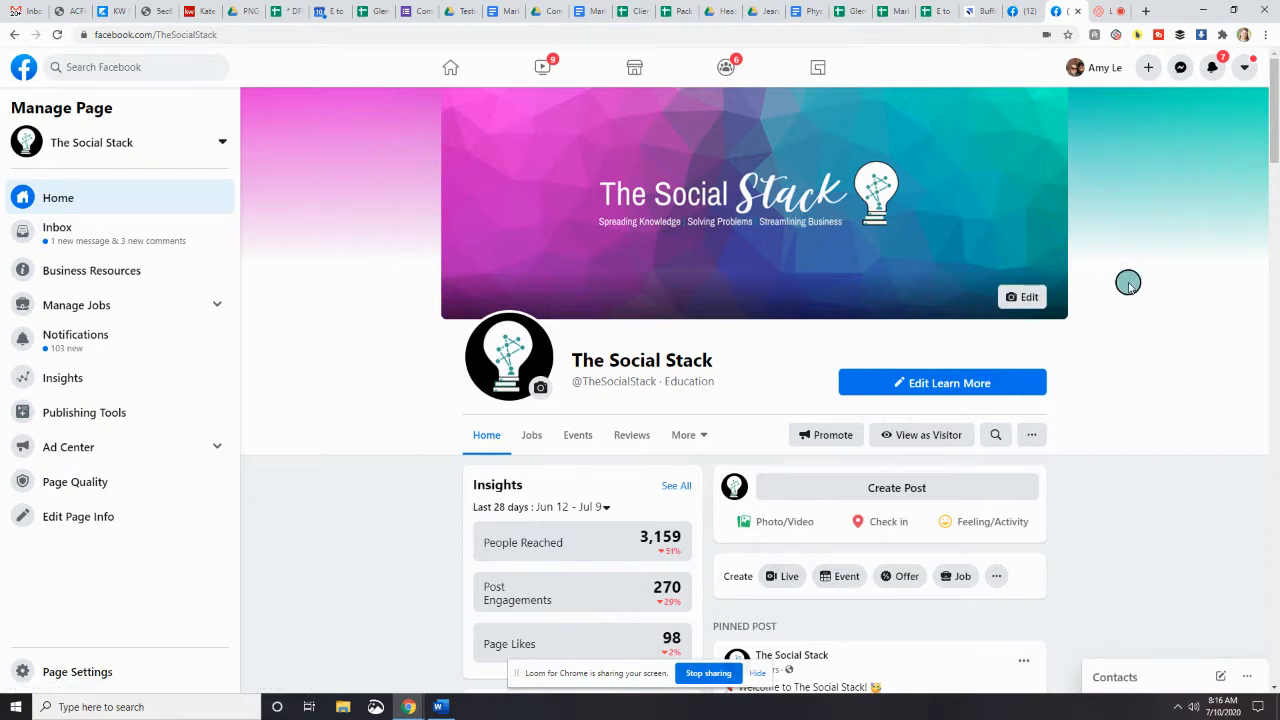
scroll(1120, 283, "down", 1)
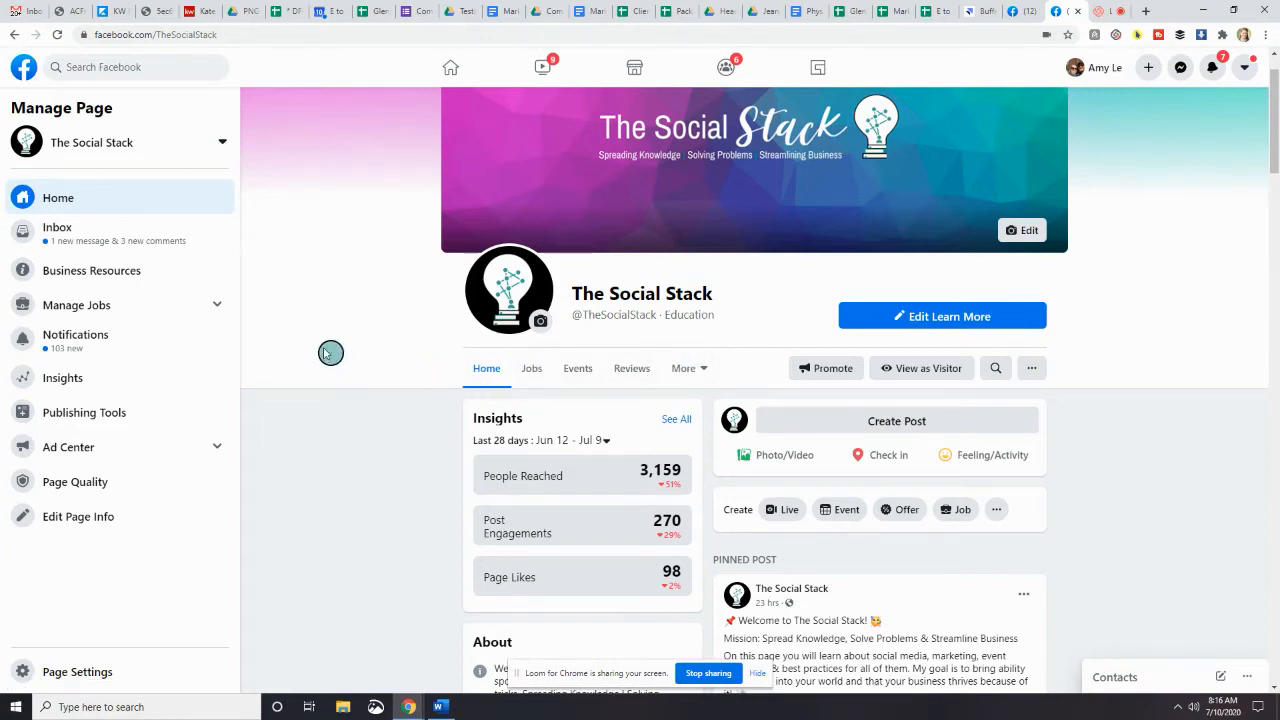
left_click(80, 672)
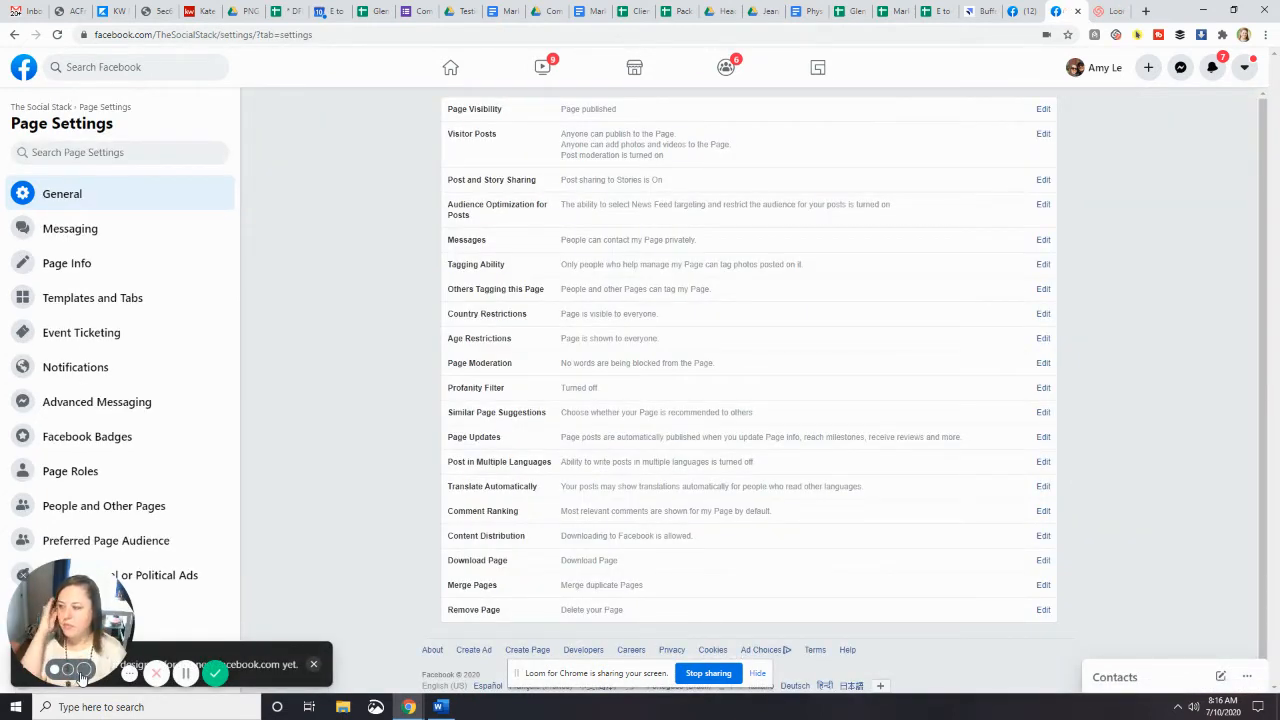
left_click(163, 302)
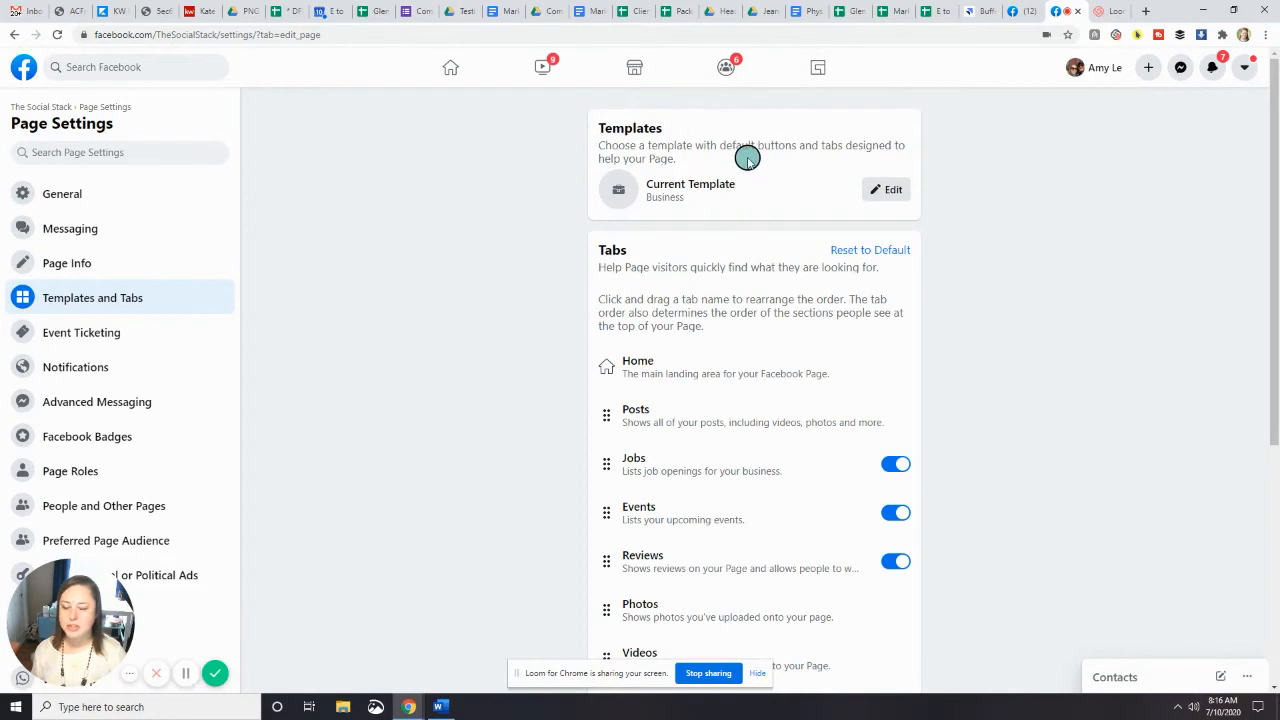
- Move the Events tab directly below Home in the page's tab order
scroll(993, 204, "down", 2)
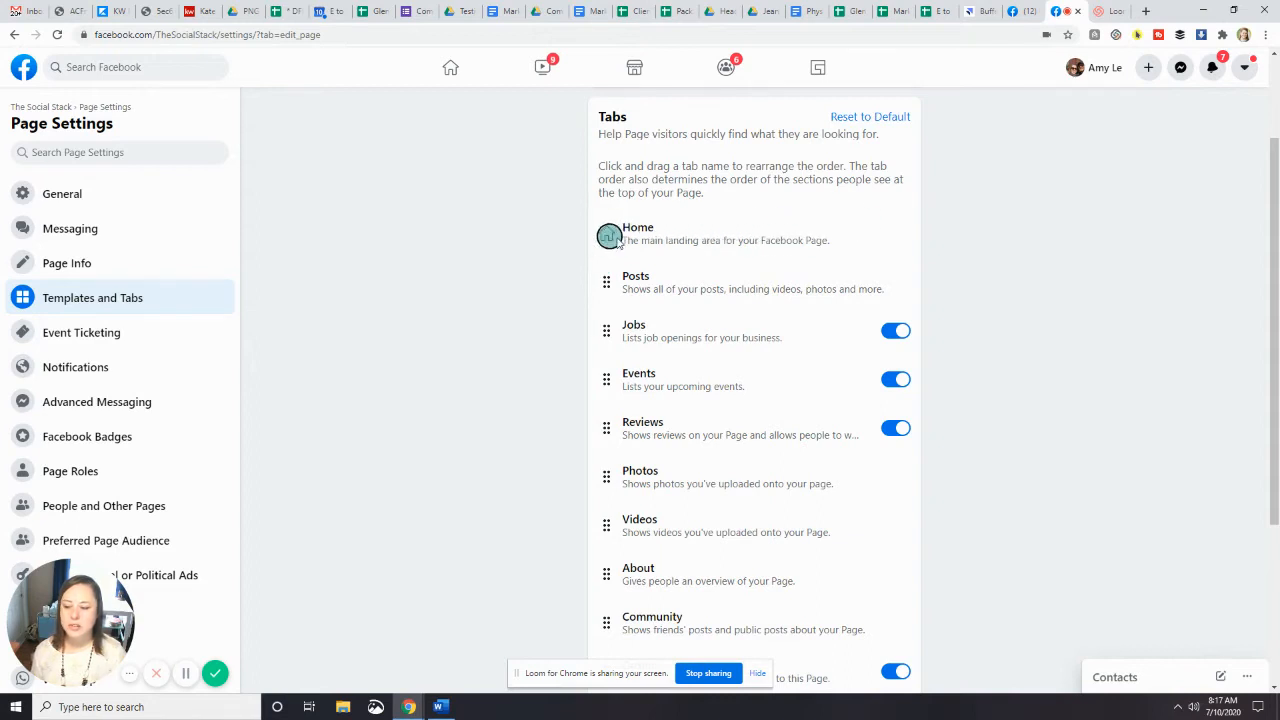
scroll(817, 286, "down", 3)
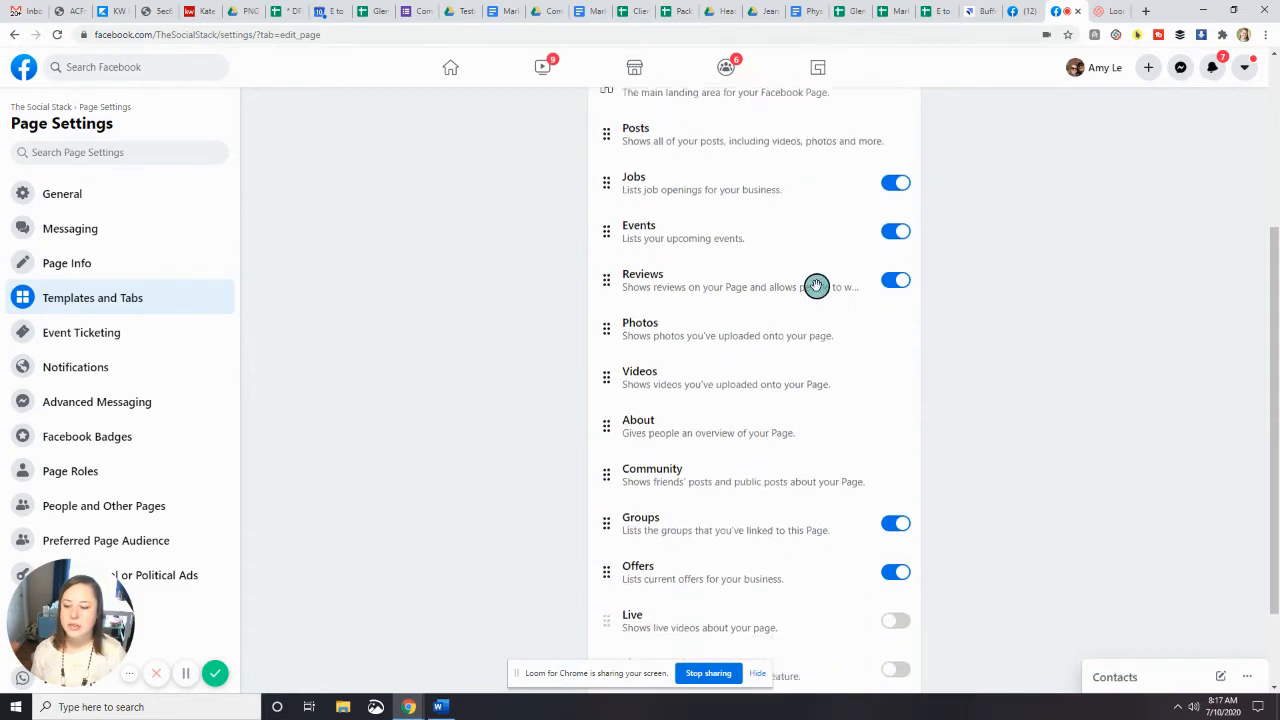
scroll(817, 286, "up", 3)
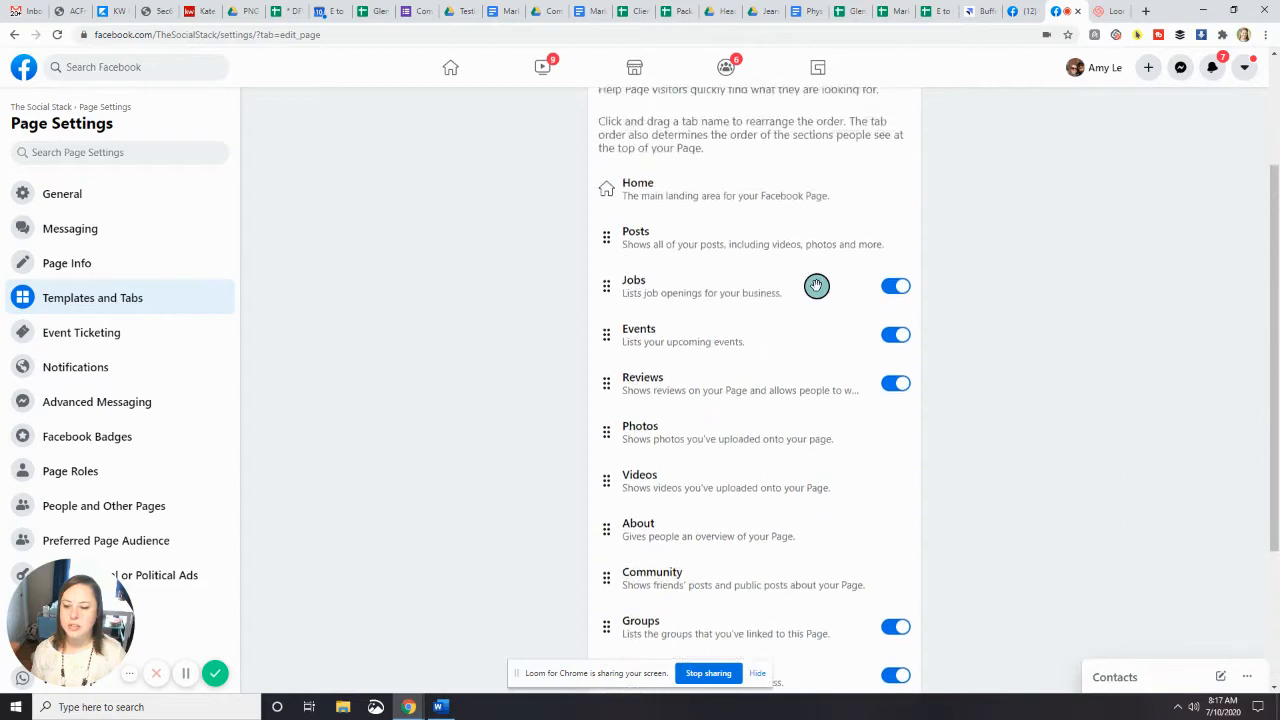
scroll(817, 286, "down", 2)
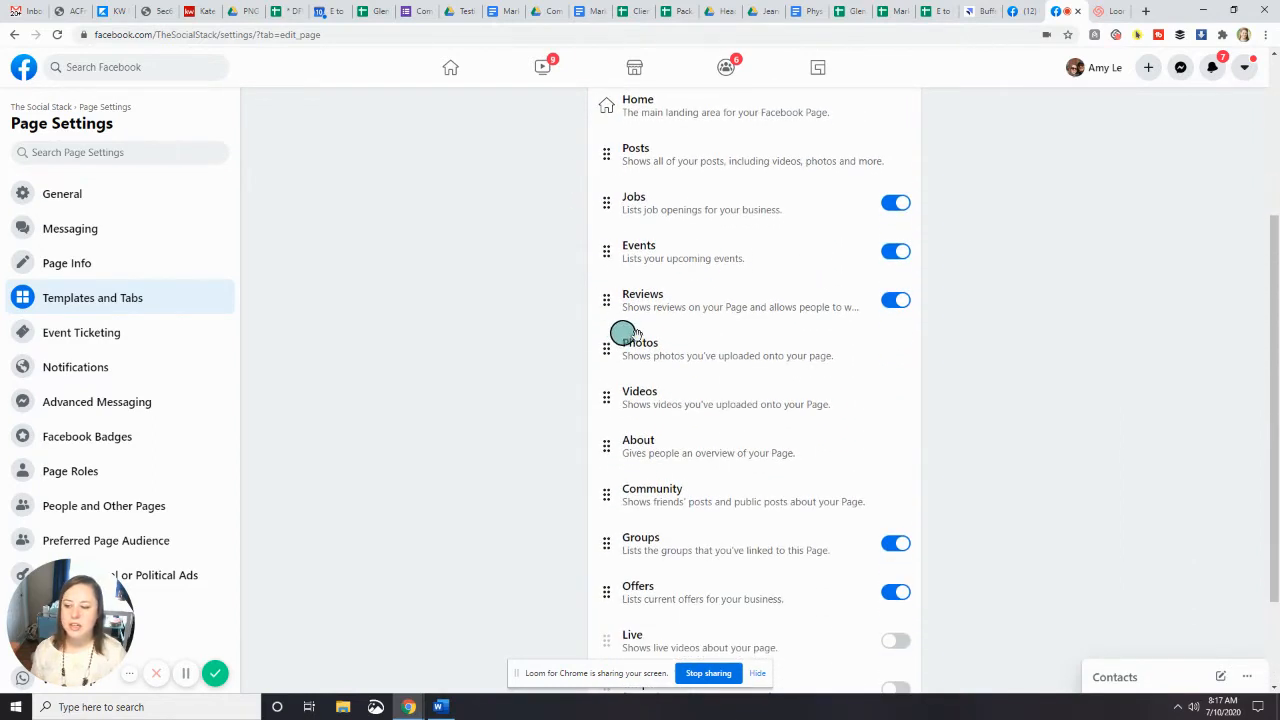
scroll(640, 334, "up", 1)
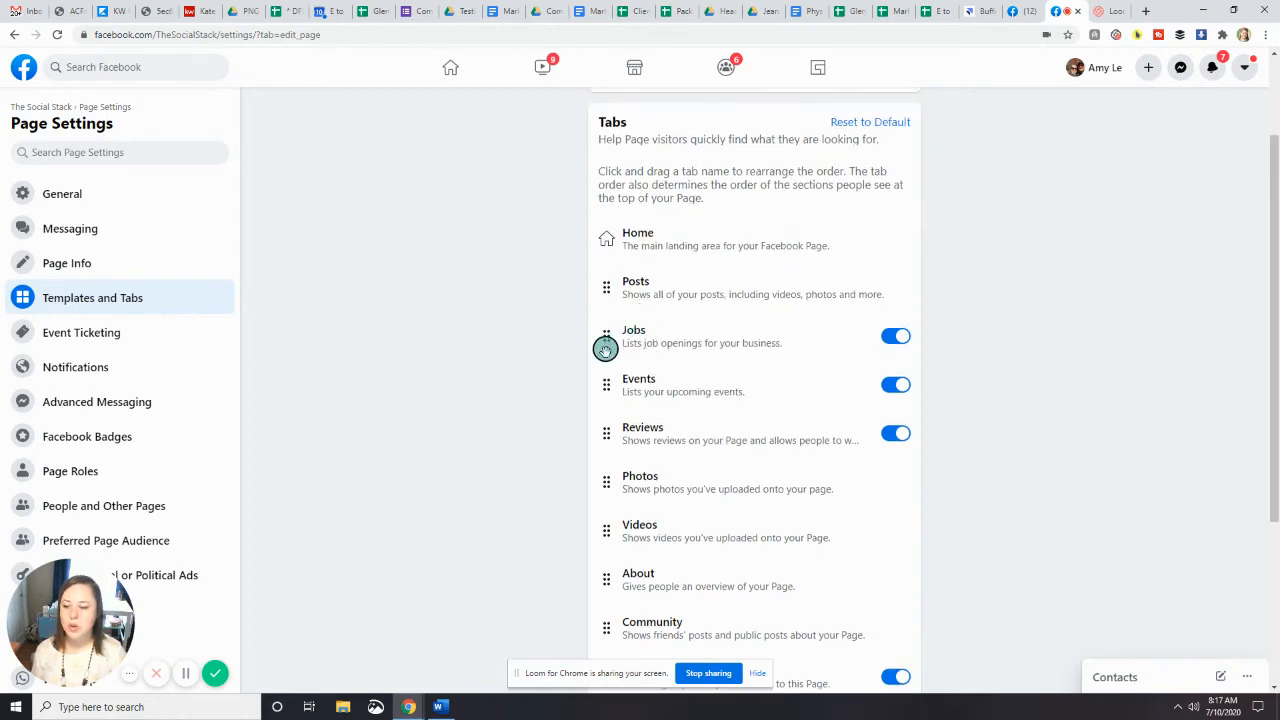
left_click_drag(604, 388, 604, 287)
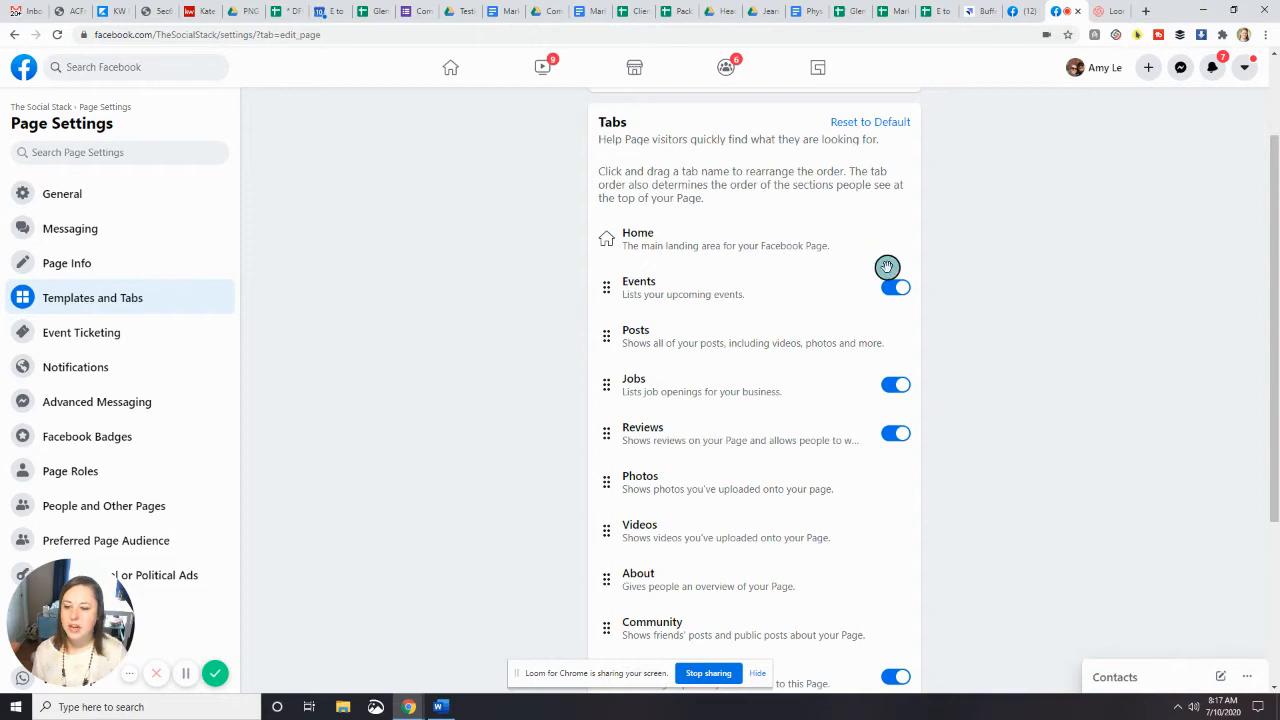
- Turn off the Events tab and move it below Offers in the tab order
scroll(886, 338, "down", 3)
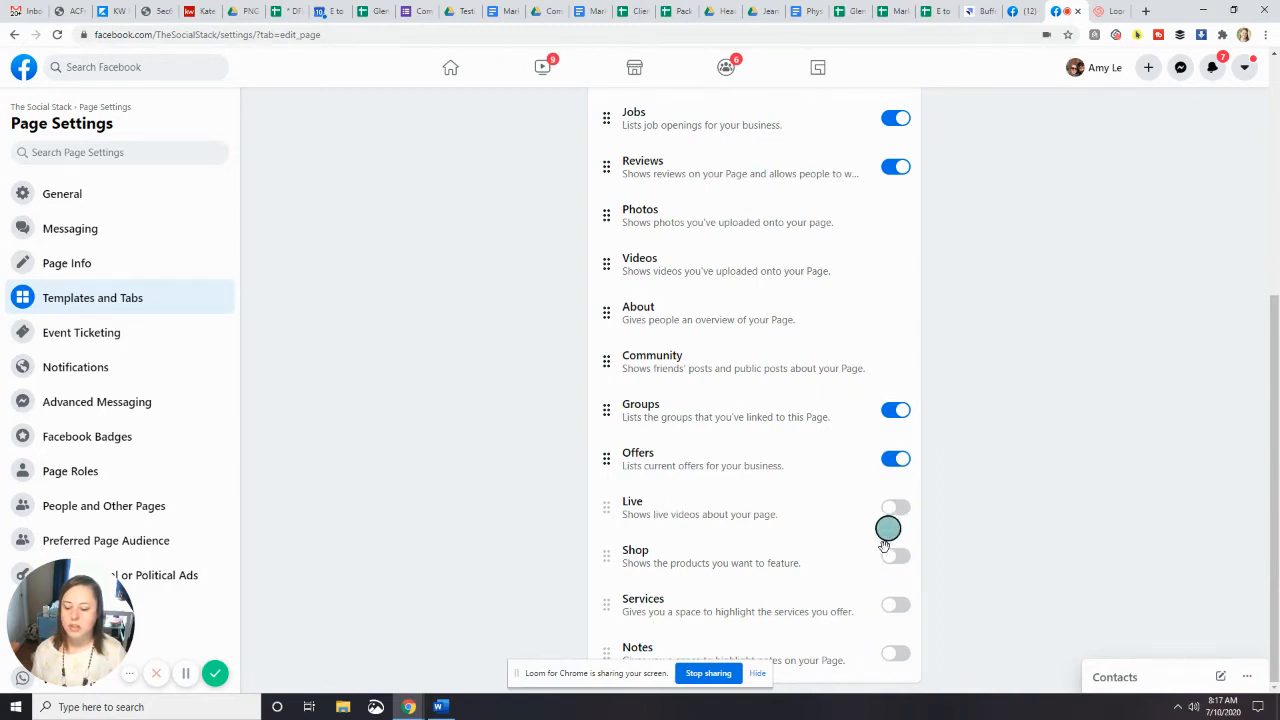
scroll(880, 390, "up", 2)
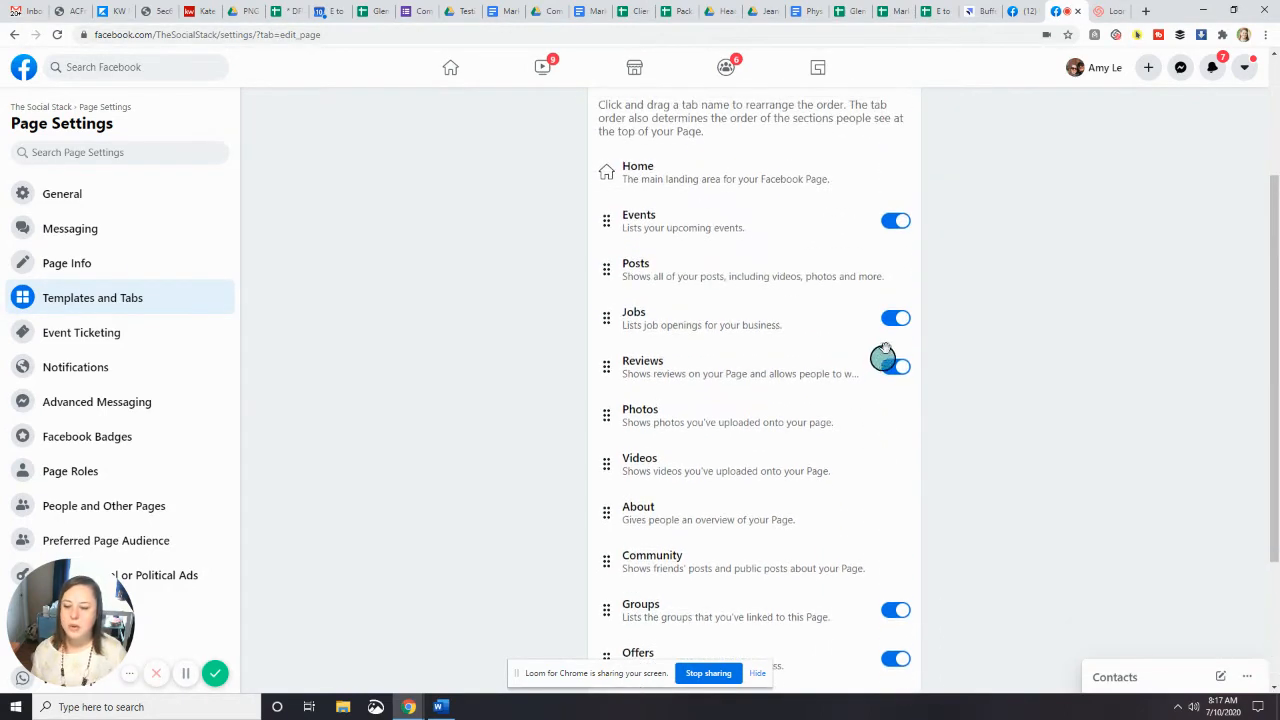
left_click(890, 224)
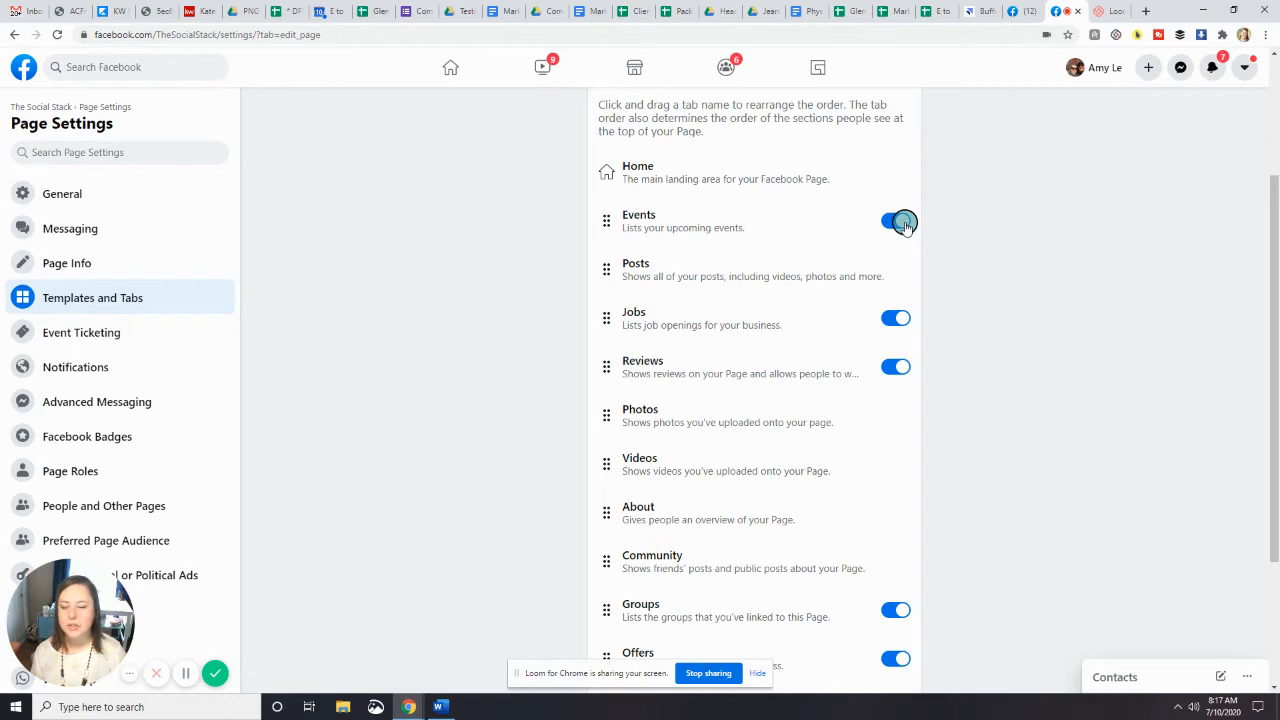
left_click(903, 222)
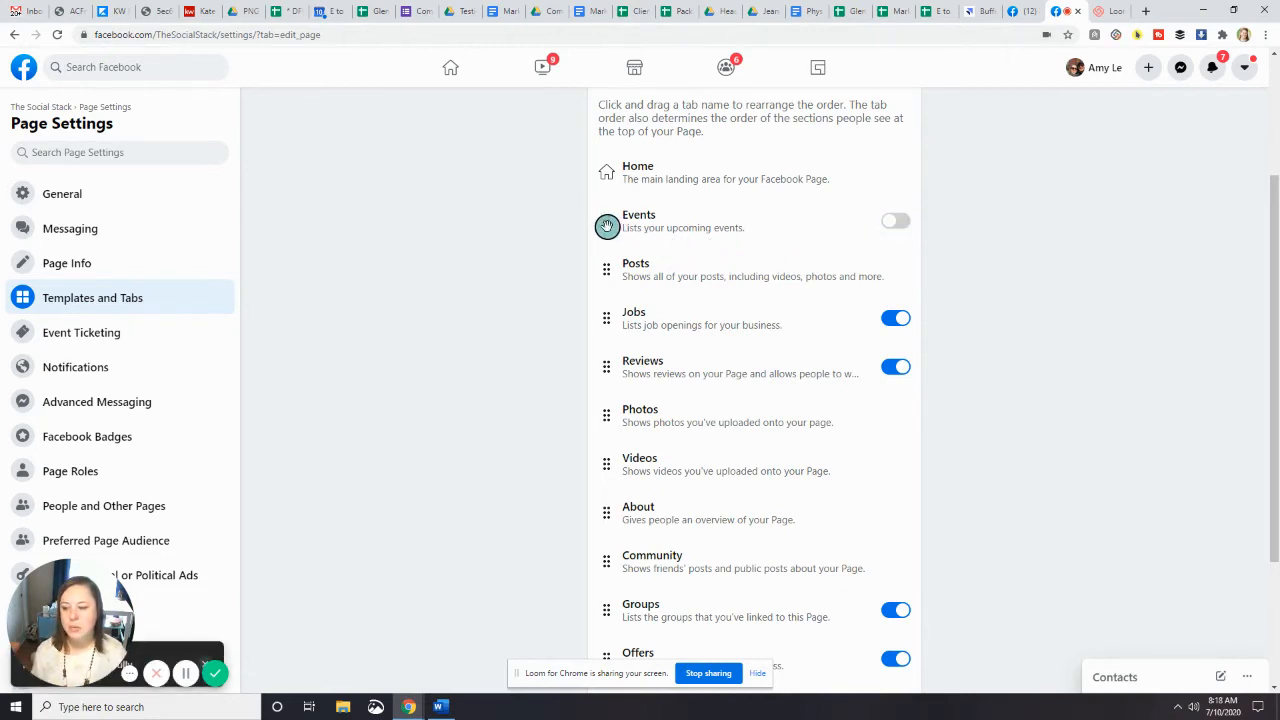
left_click_drag(606, 224, 636, 660)
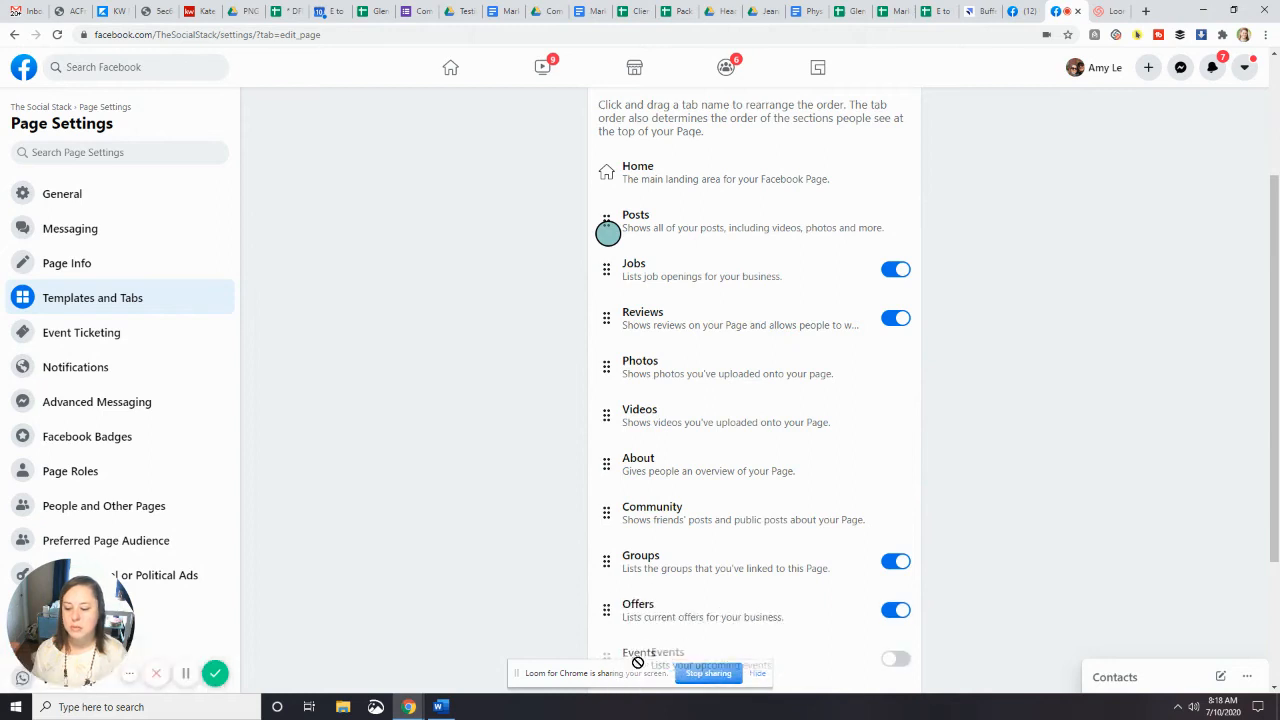
scroll(673, 566, "down", 2)
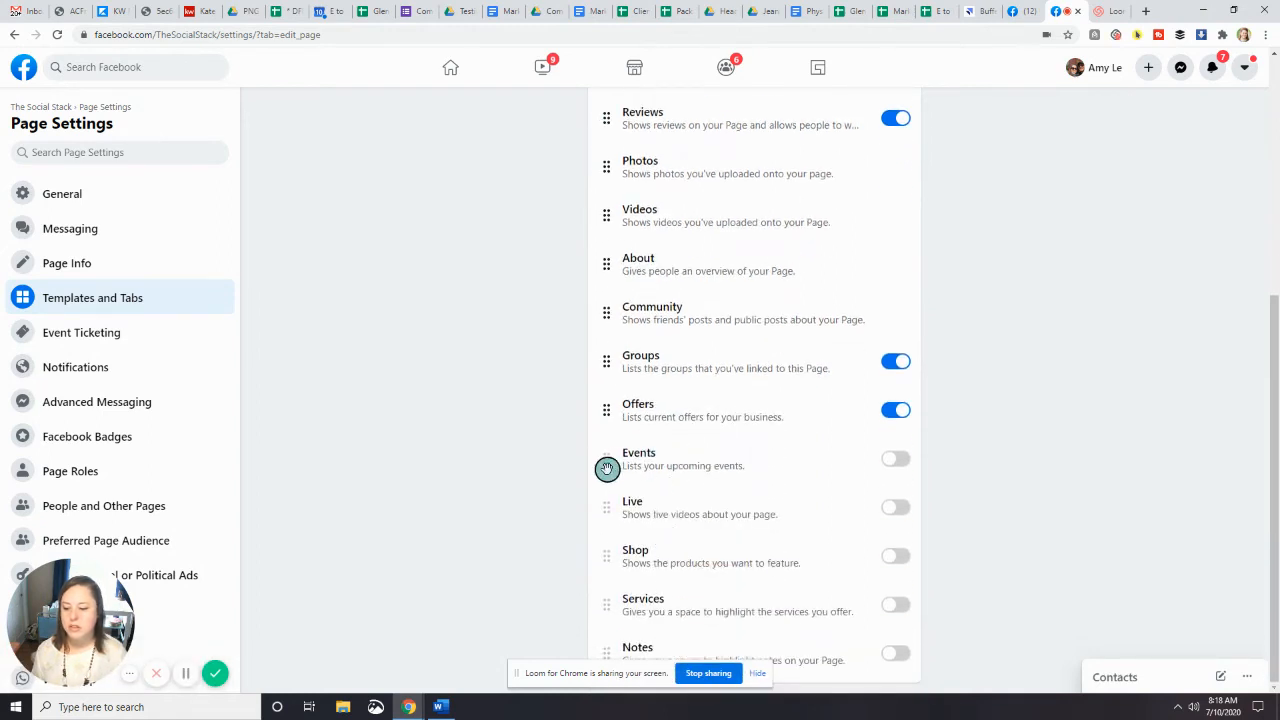
- Move the Photos tab directly below Posts, and turn off the Jobs tab and place it right after Offers
scroll(883, 446, "up", 2)
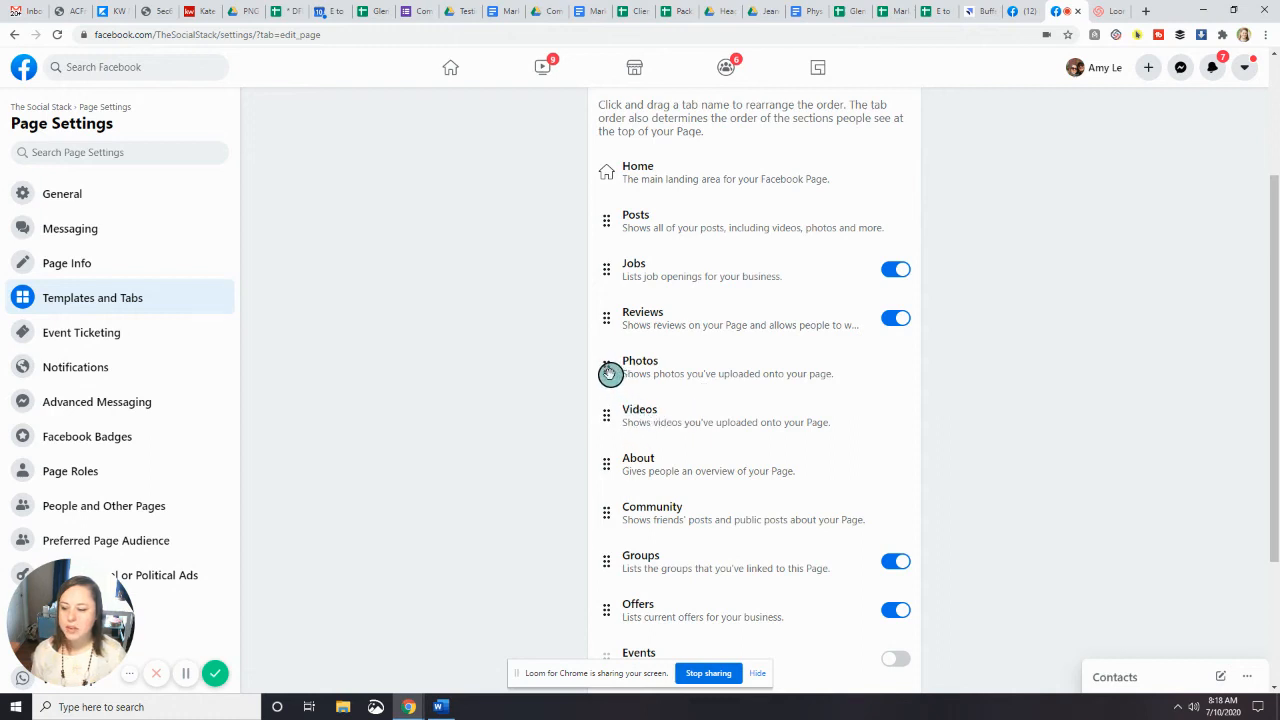
left_click_drag(607, 367, 620, 270)
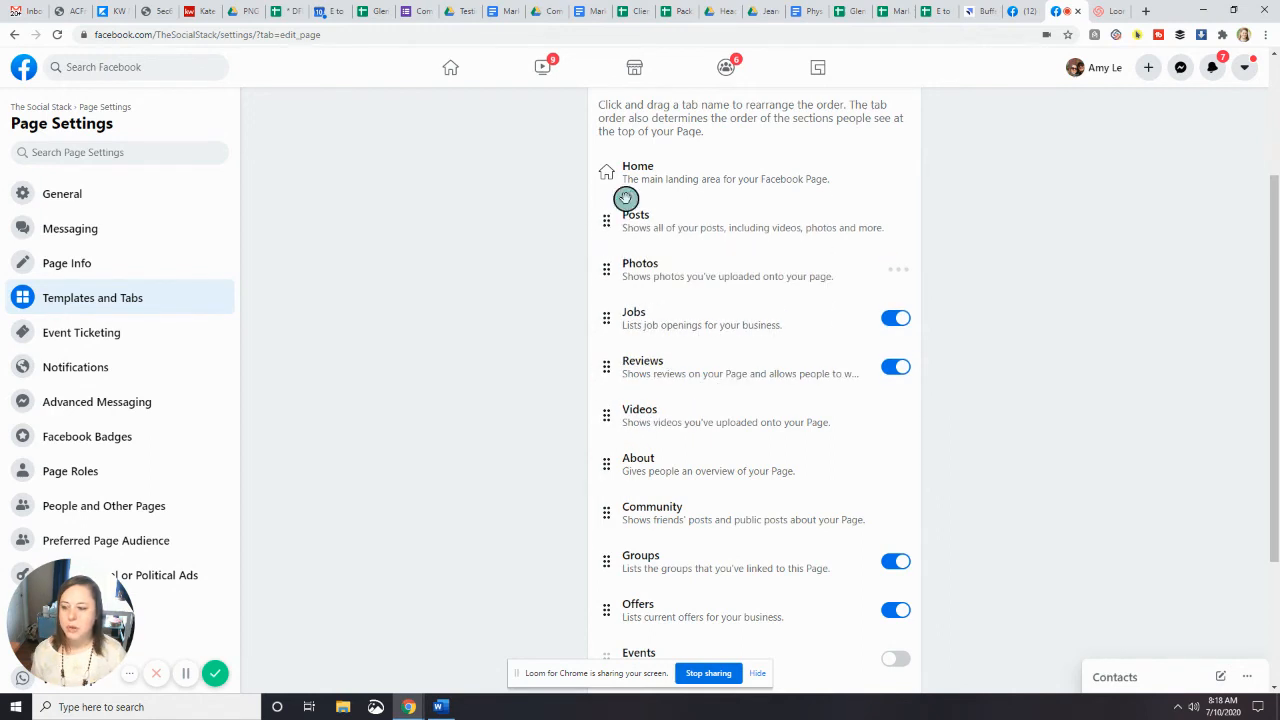
left_click(897, 318)
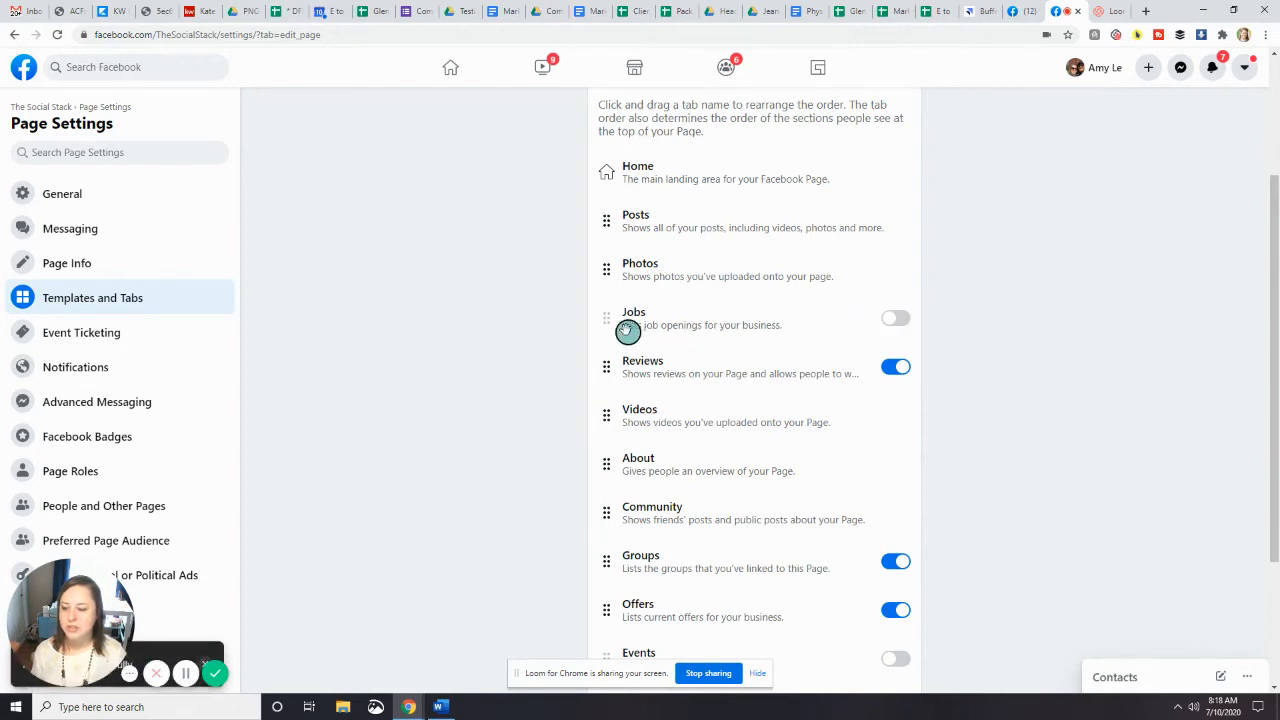
left_click_drag(610, 322, 645, 610)
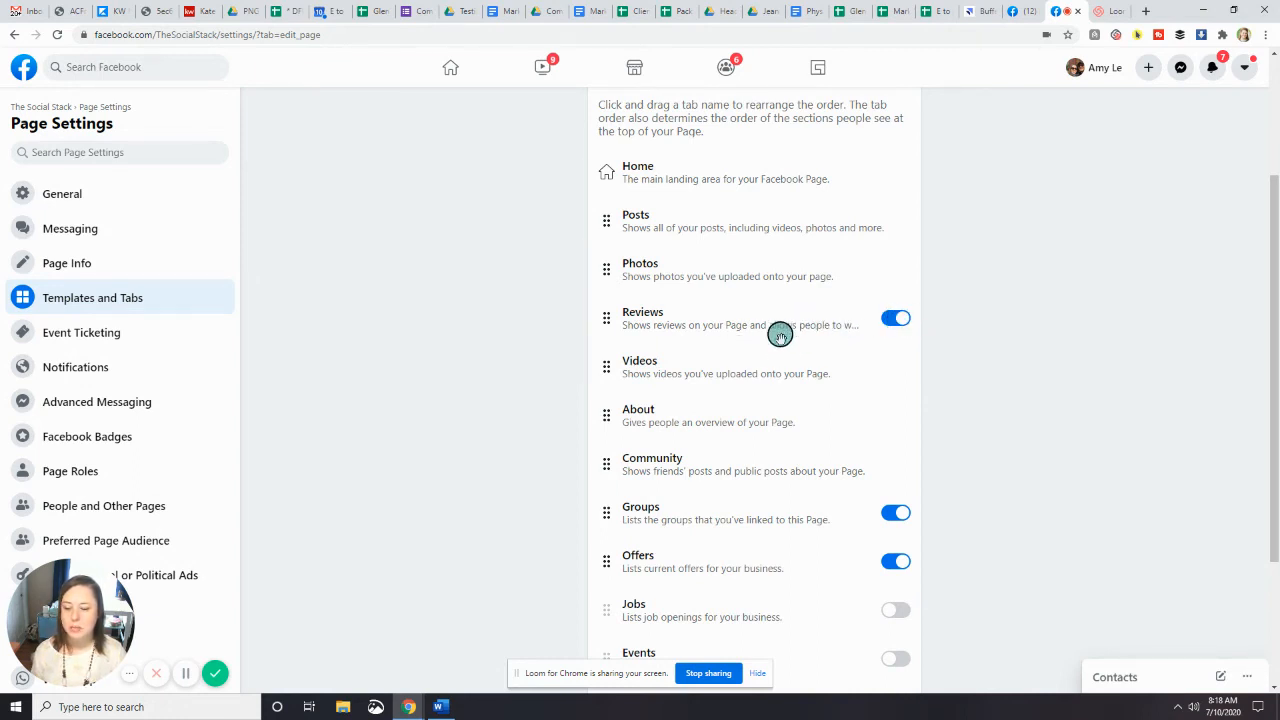
- Turn the Reviews tab off and on again, and move the About tab directly below Posts
left_click(900, 318)
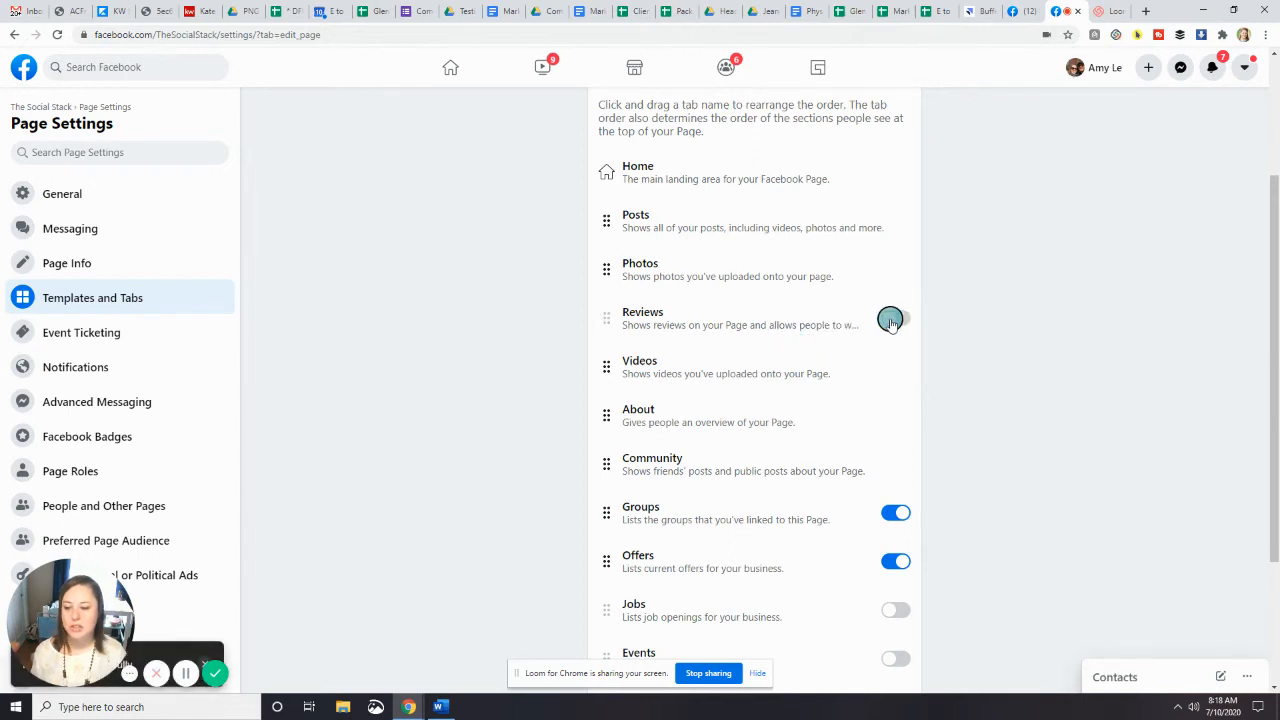
left_click(892, 318)
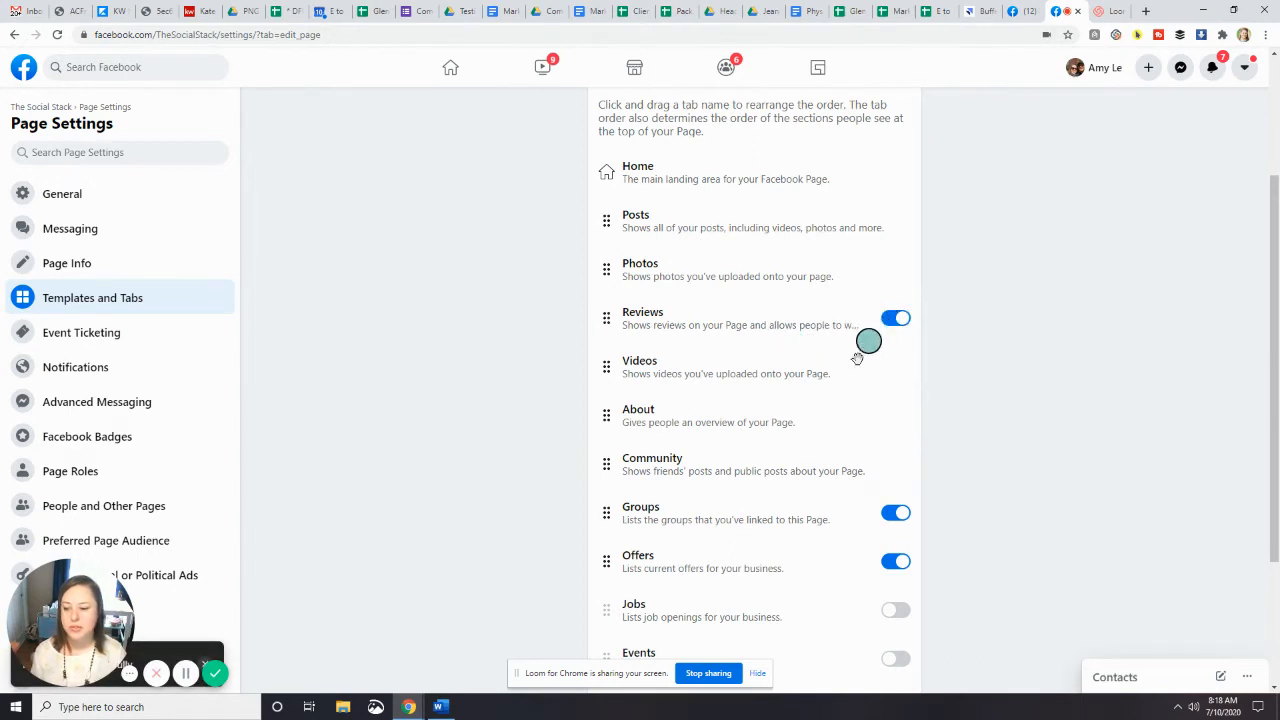
scroll(732, 392, "down", 1)
left_click_drag(609, 349, 614, 198)
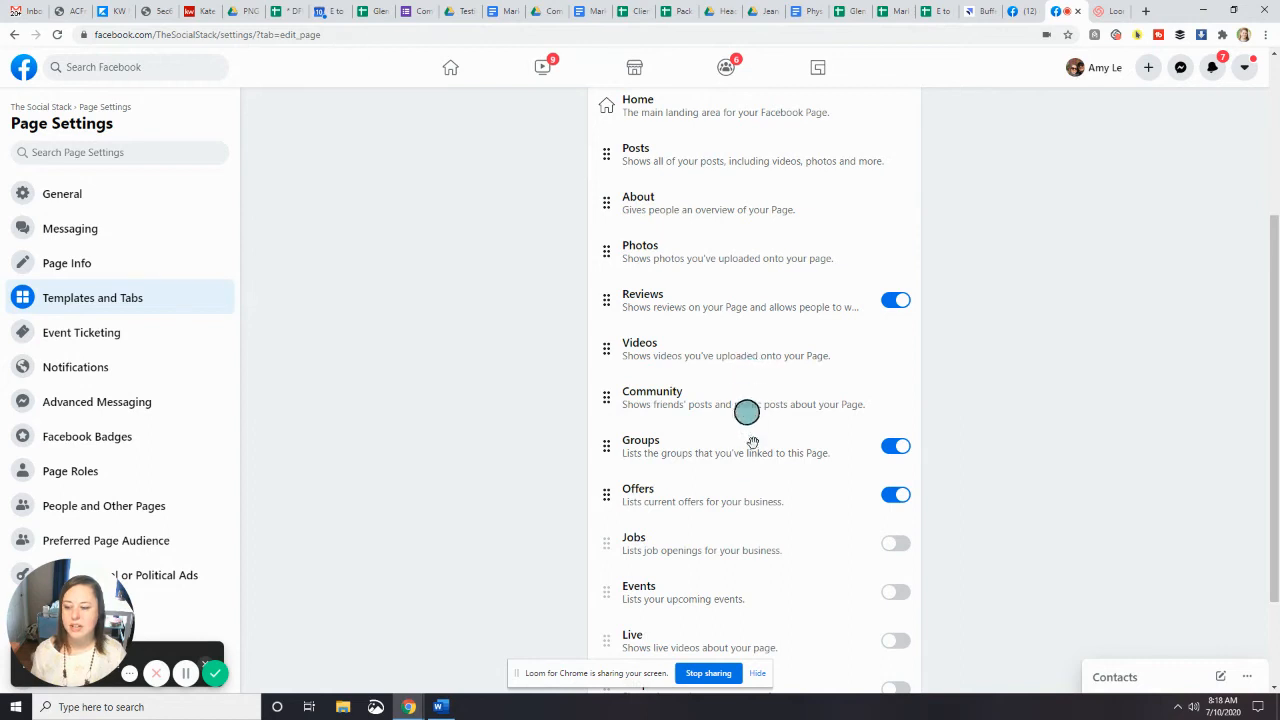
- Review the whole tab list, checking the tab order and which tabs are enabled or disabled
scroll(751, 440, "down", 2)
scroll(760, 450, "up", 5)
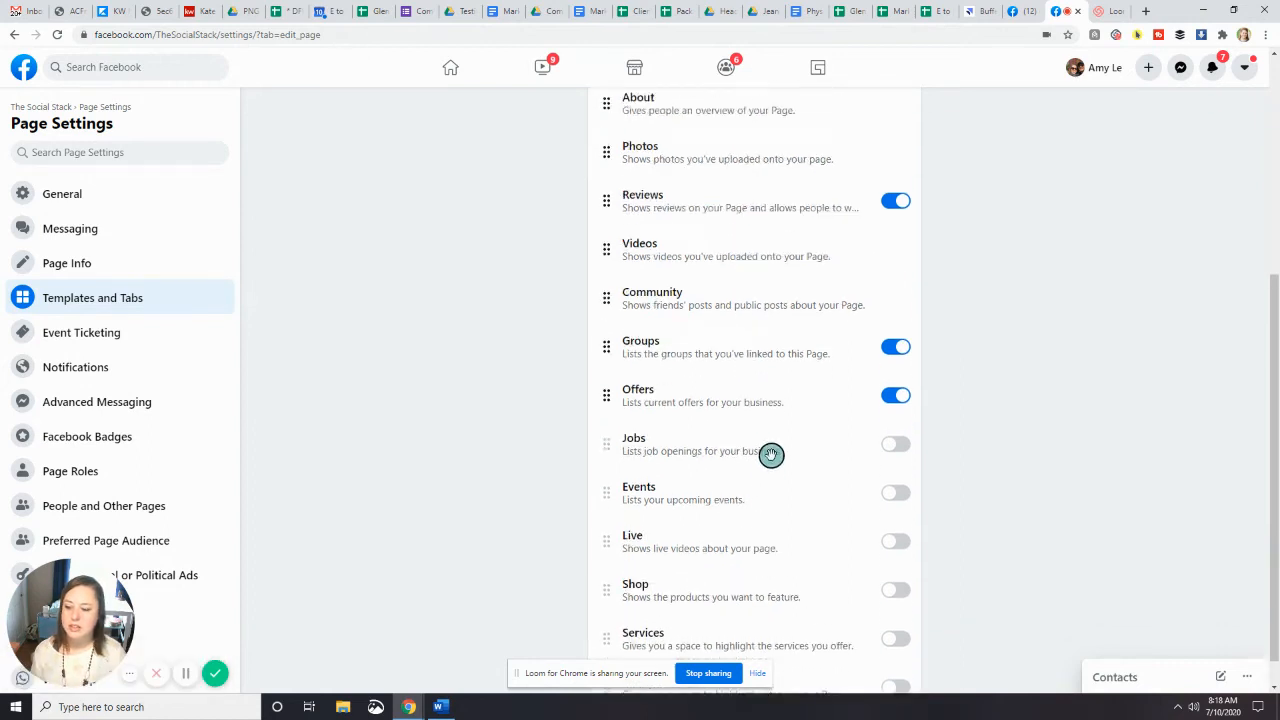
scroll(772, 455, "down", 5)
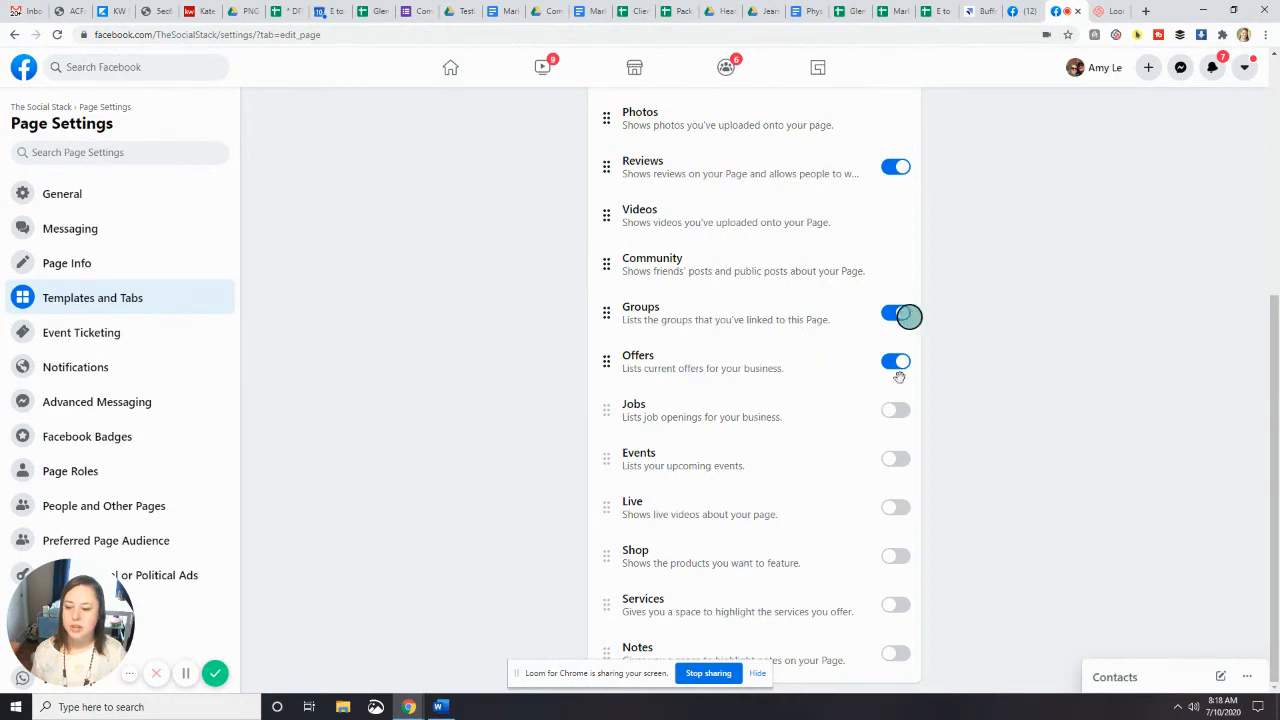
scroll(858, 377, "up", 3)
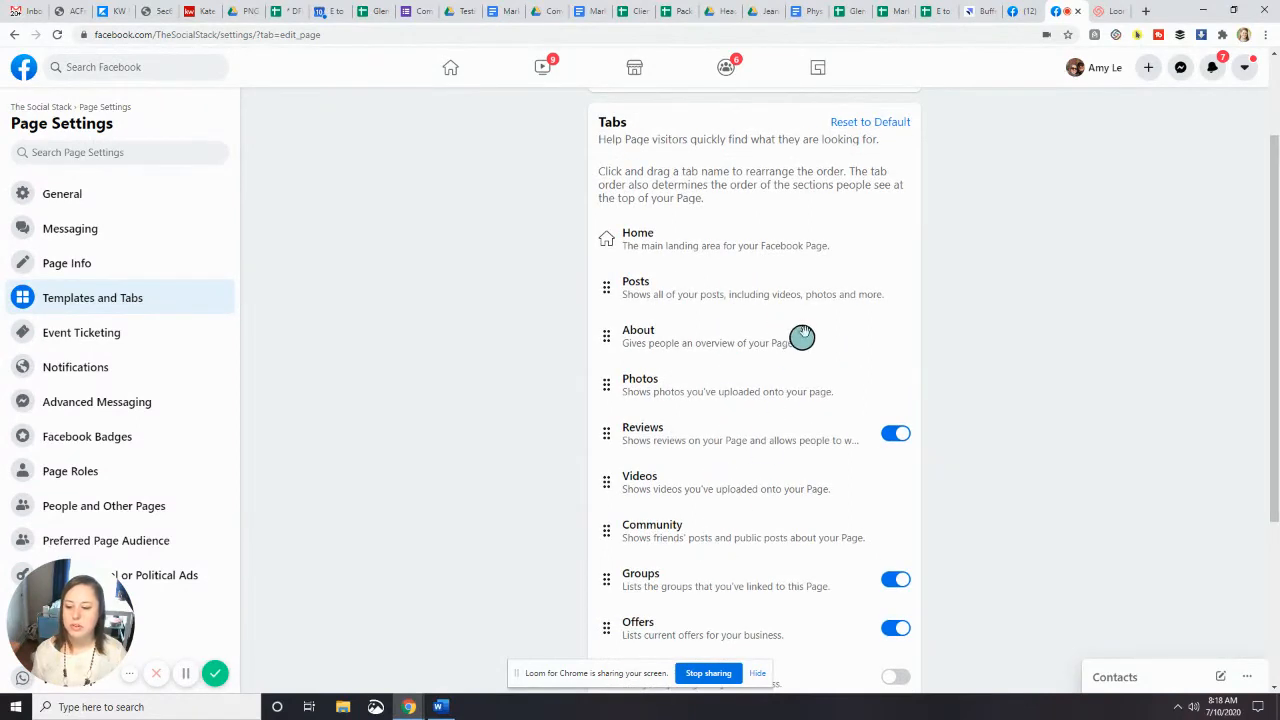
scroll(806, 326, "down", 3)
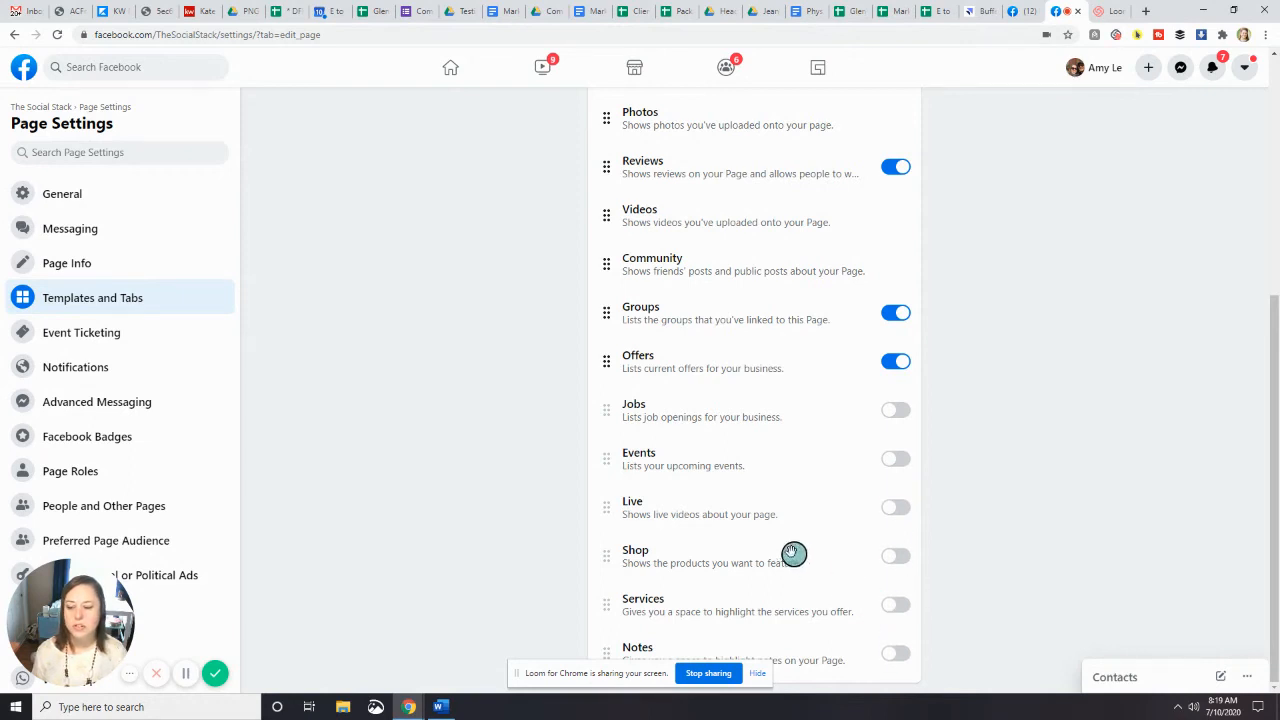
scroll(754, 383, "up", 2)
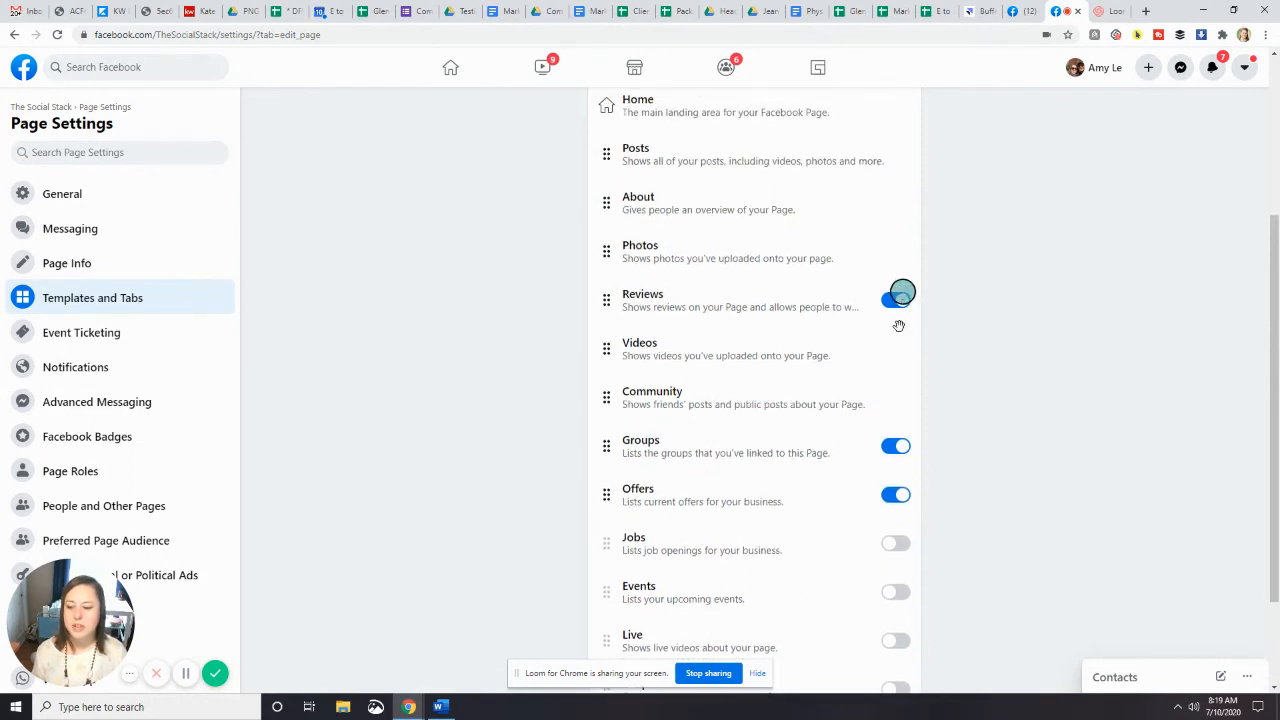
scroll(830, 470, "up", 2)
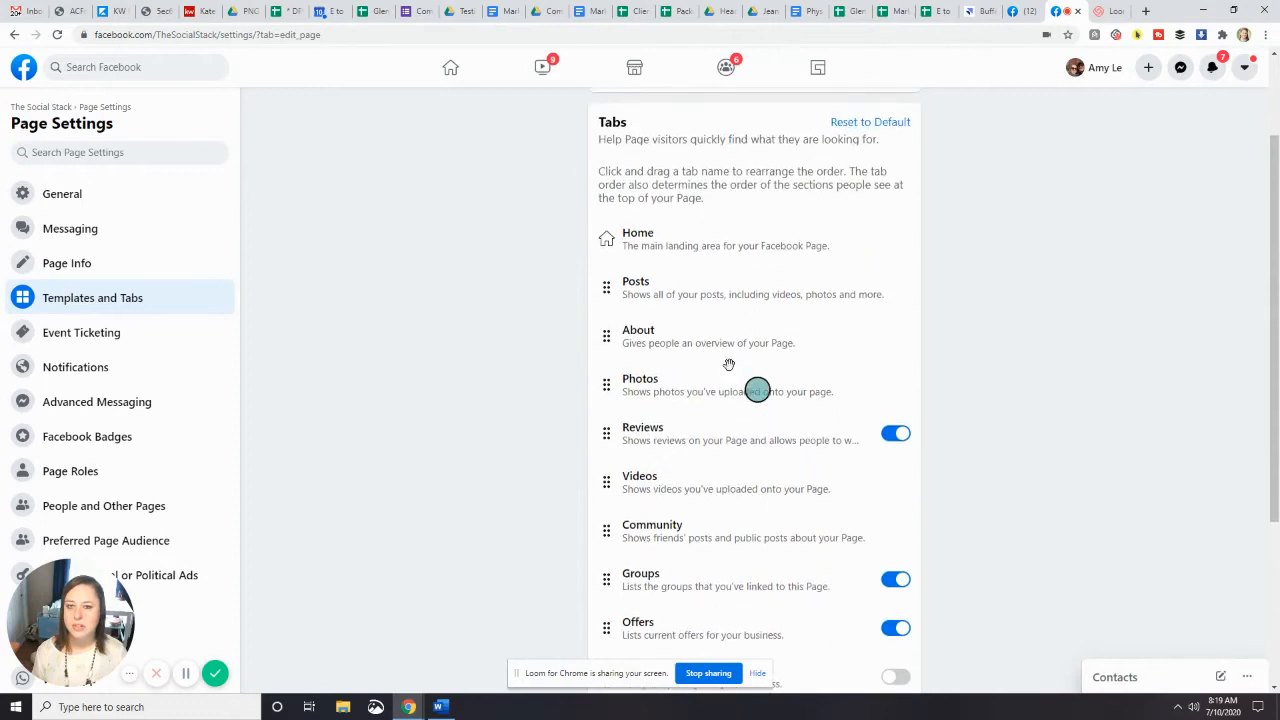
- Return to The Social Stack's home page, check which tabs its navigation bar lists, and reload the page
left_click(14, 34)
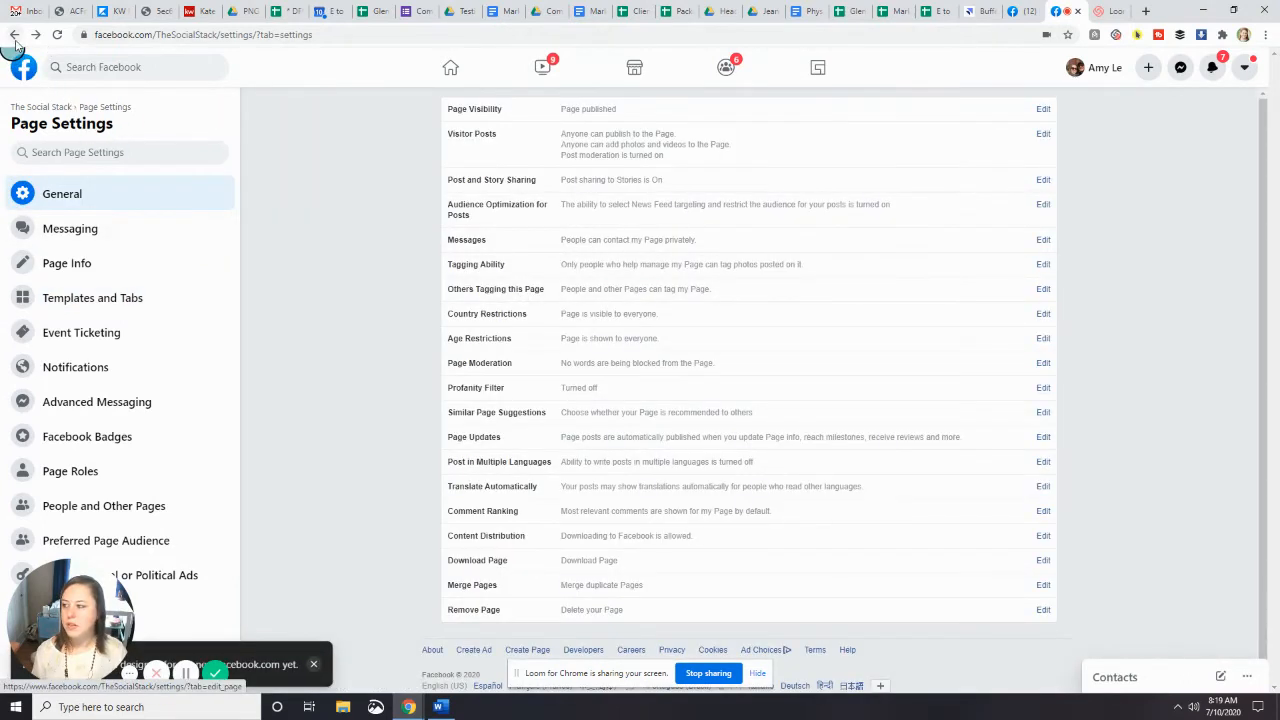
left_click(14, 34)
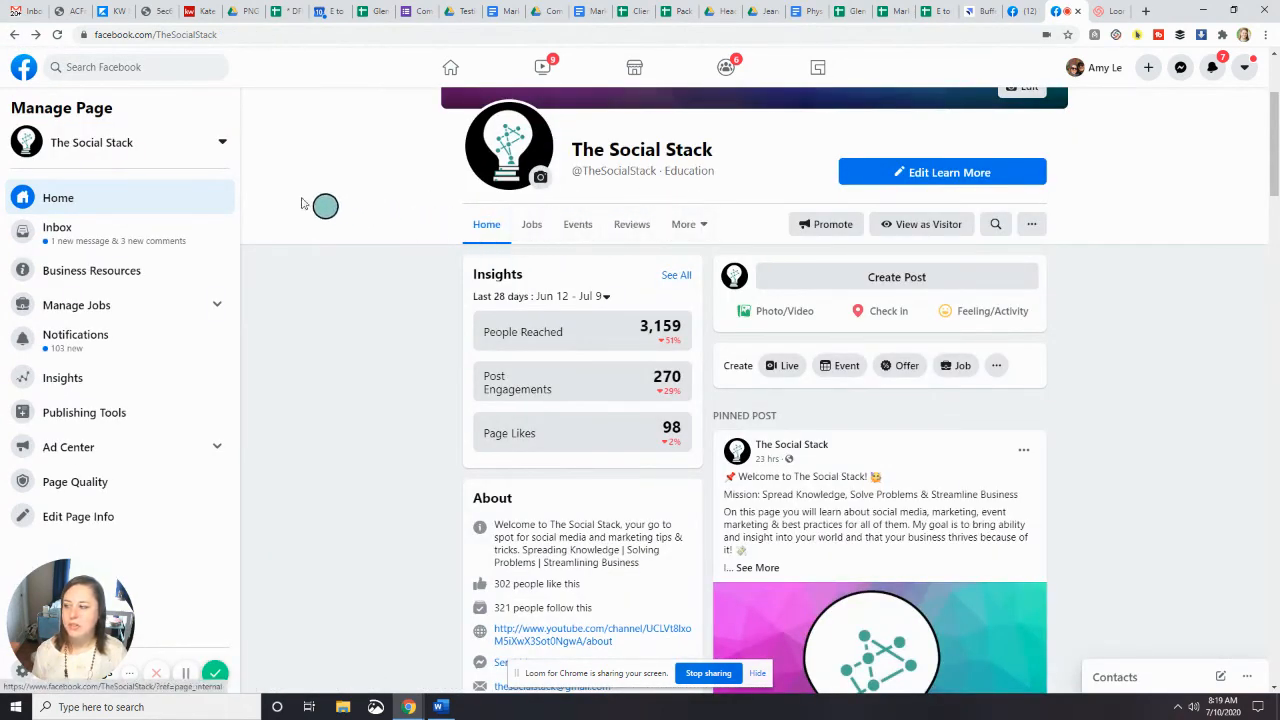
left_click(703, 226)
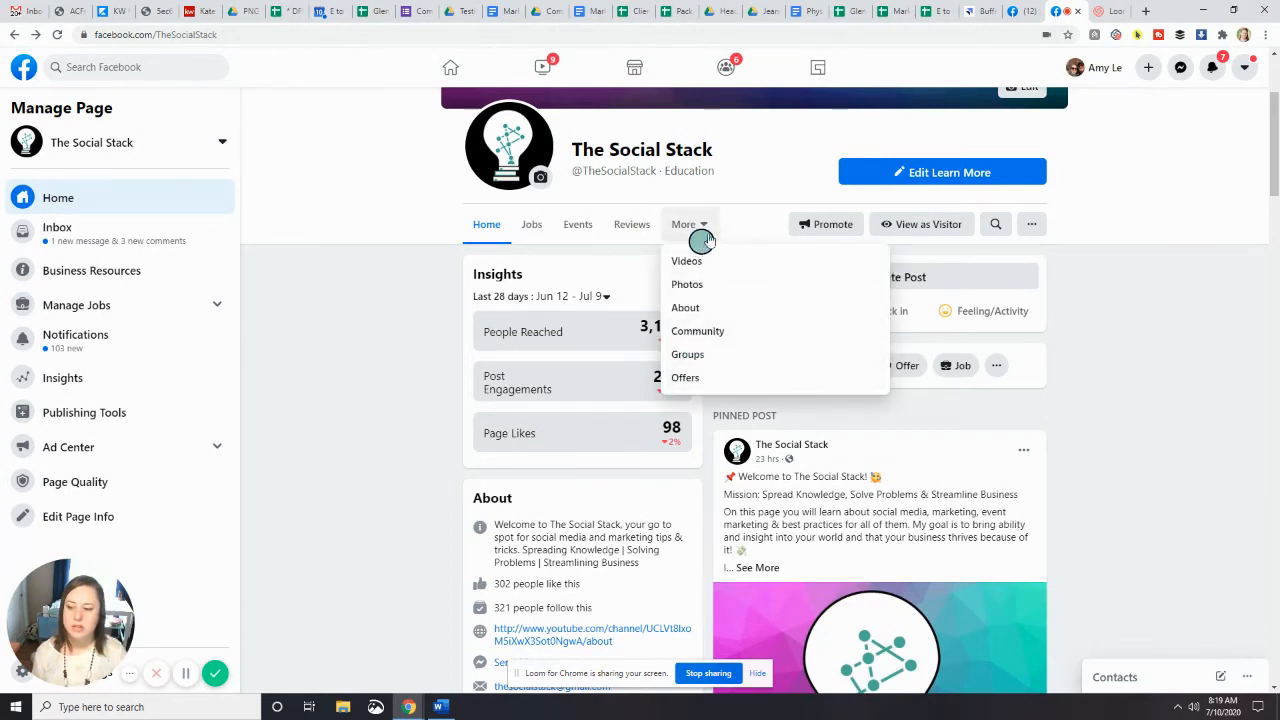
left_click(754, 184)
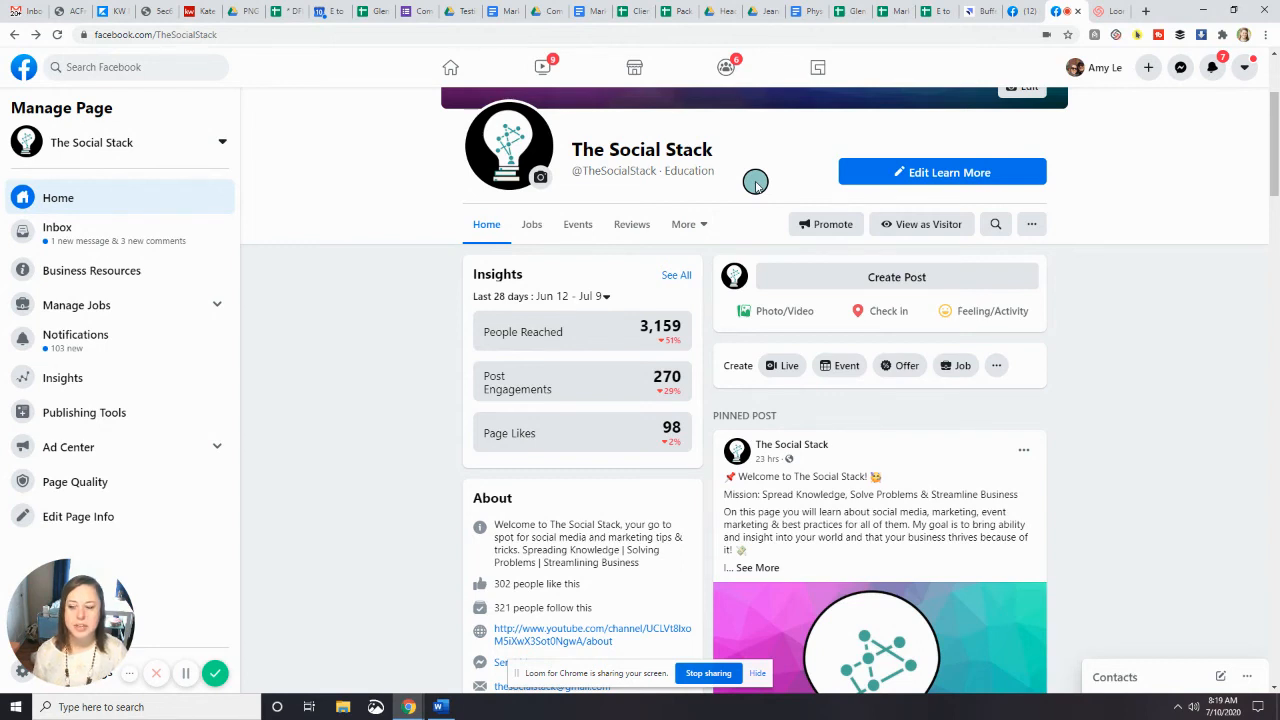
left_click(57, 34)
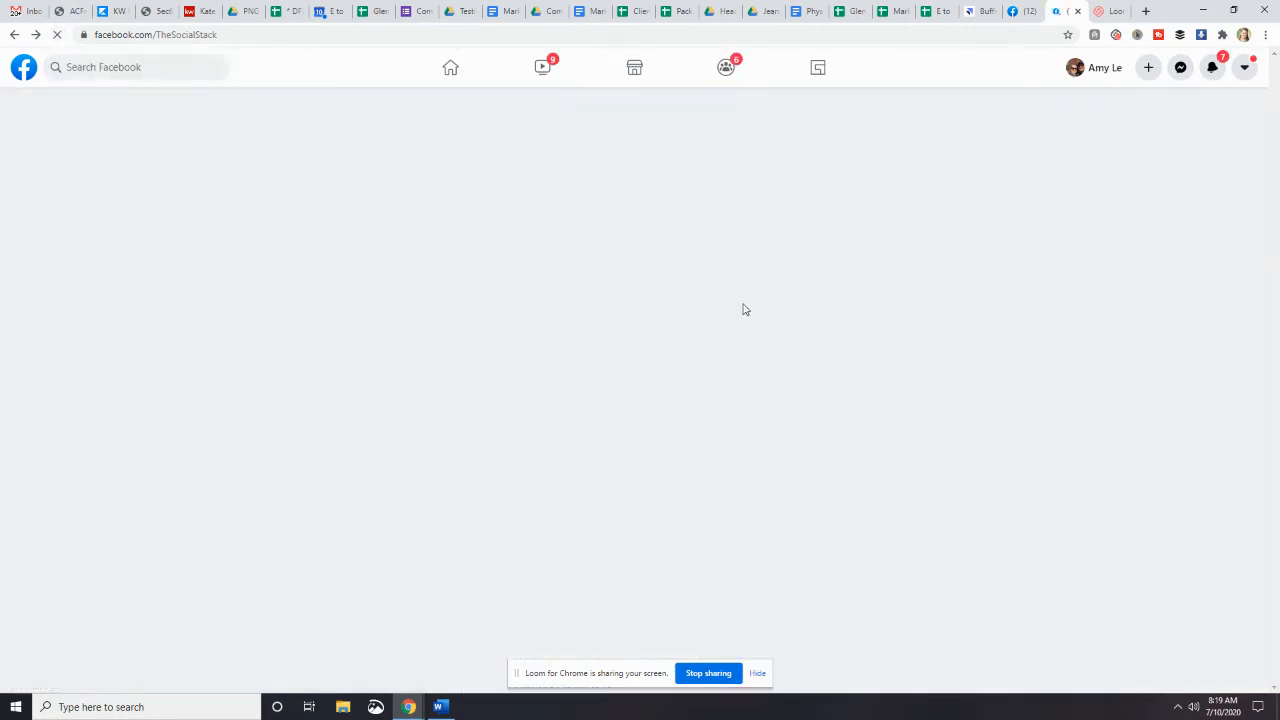